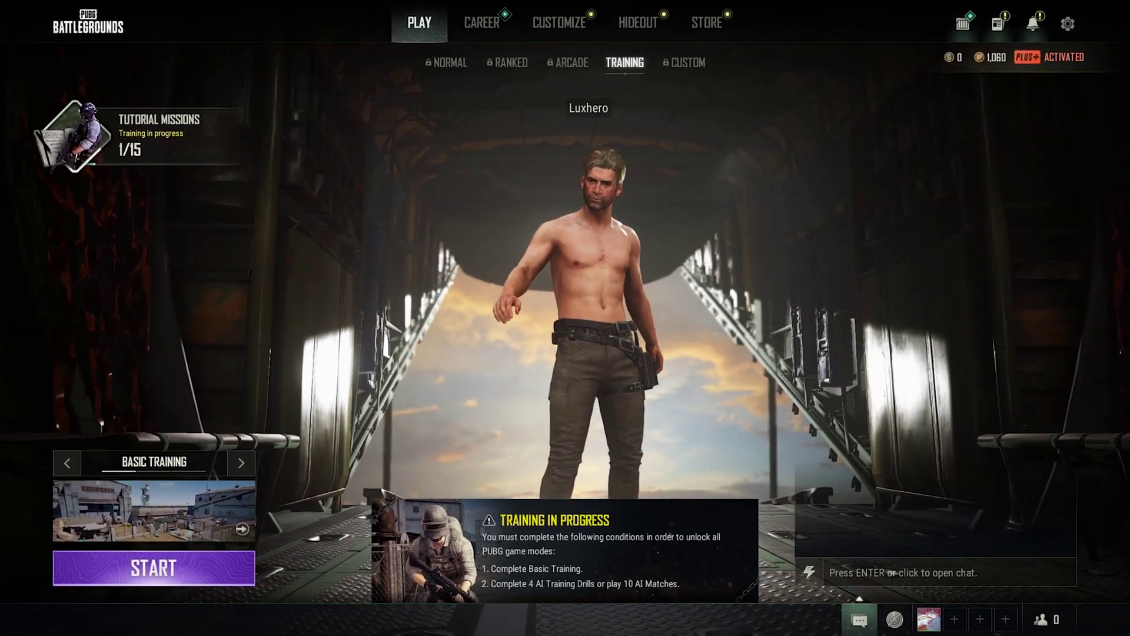
# Step: Open the game's graphics settings and review the available display resolutions
pyautogui.press('Escape')
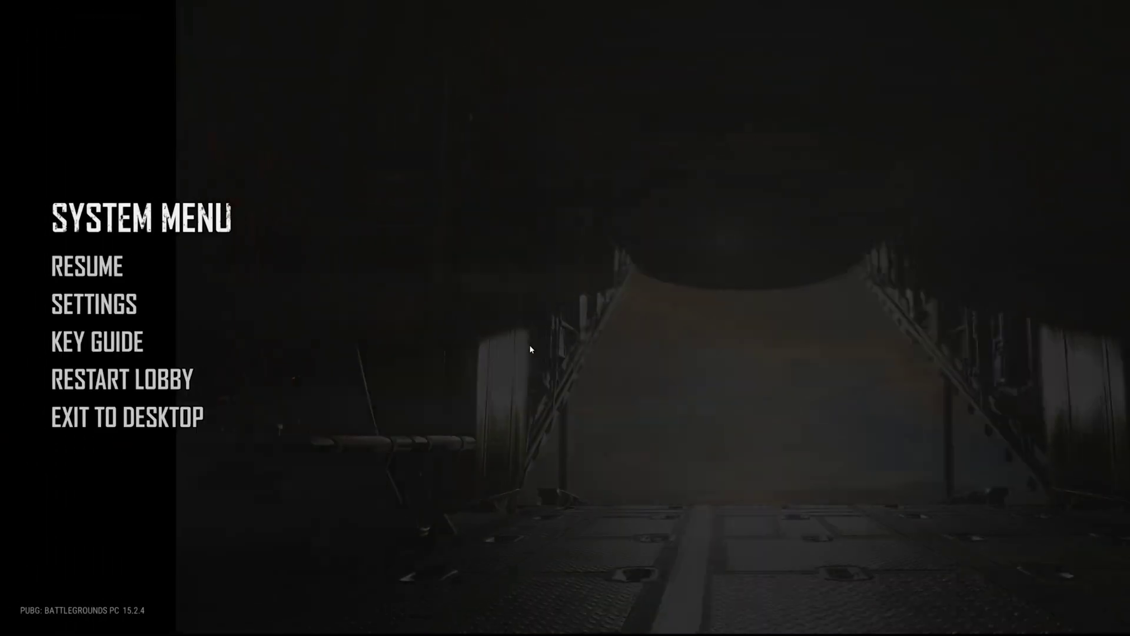
pyautogui.click(139, 305)
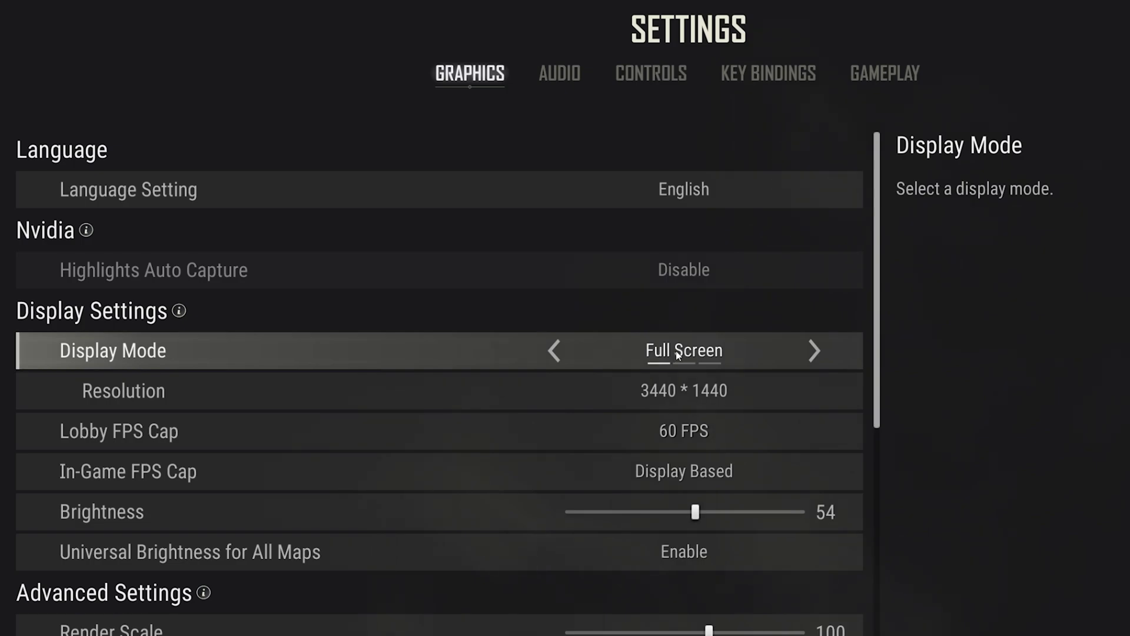
pyautogui.scroll(-3, 883, 400)
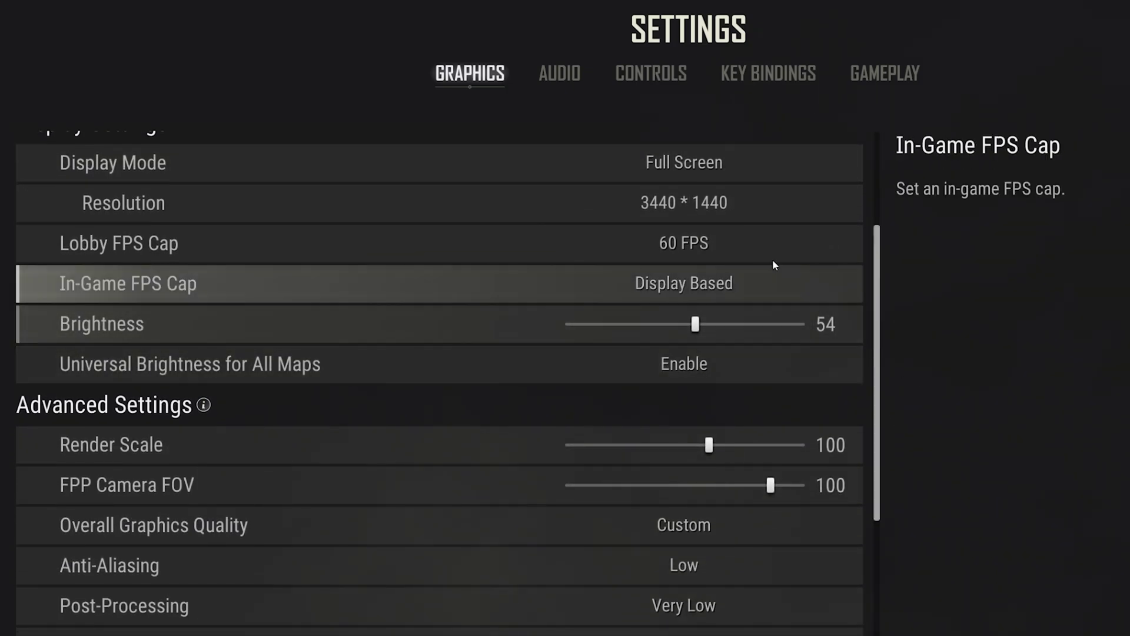
pyautogui.click(815, 200)
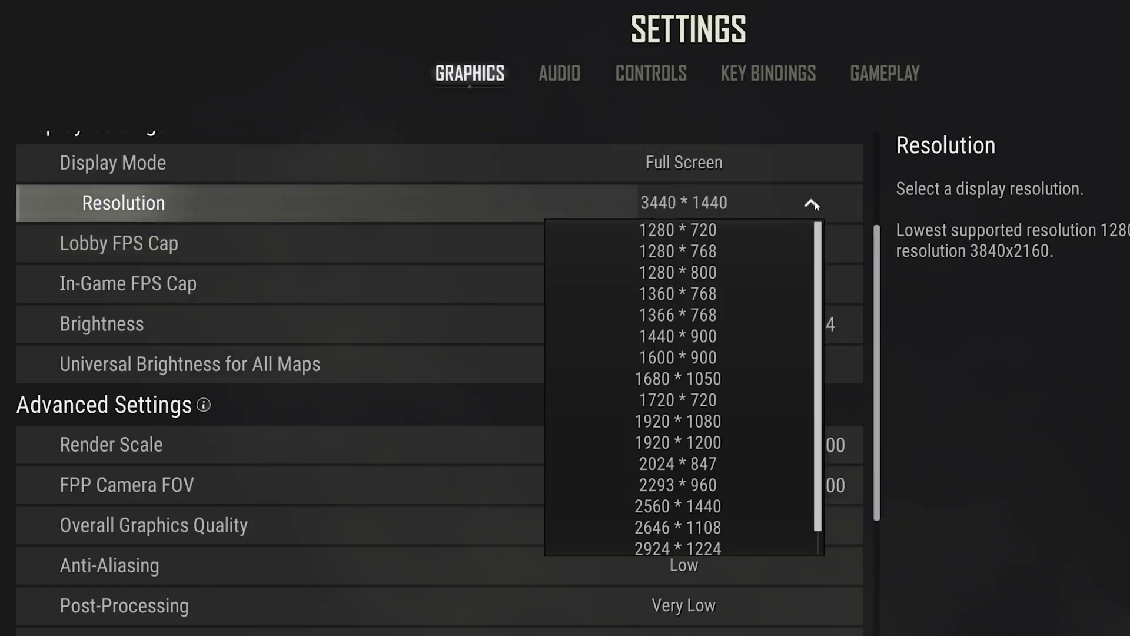
pyautogui.click(815, 200)
# Step: Switch to Windows and open the Display page of the system settings
pyautogui.press('super')
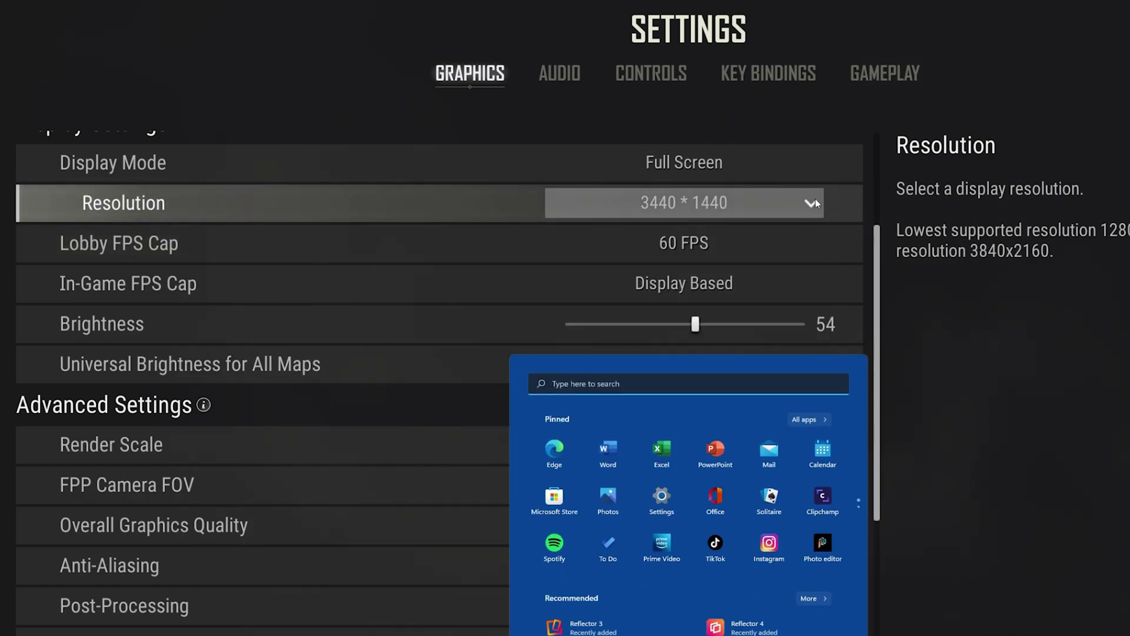
pyautogui.write('display')
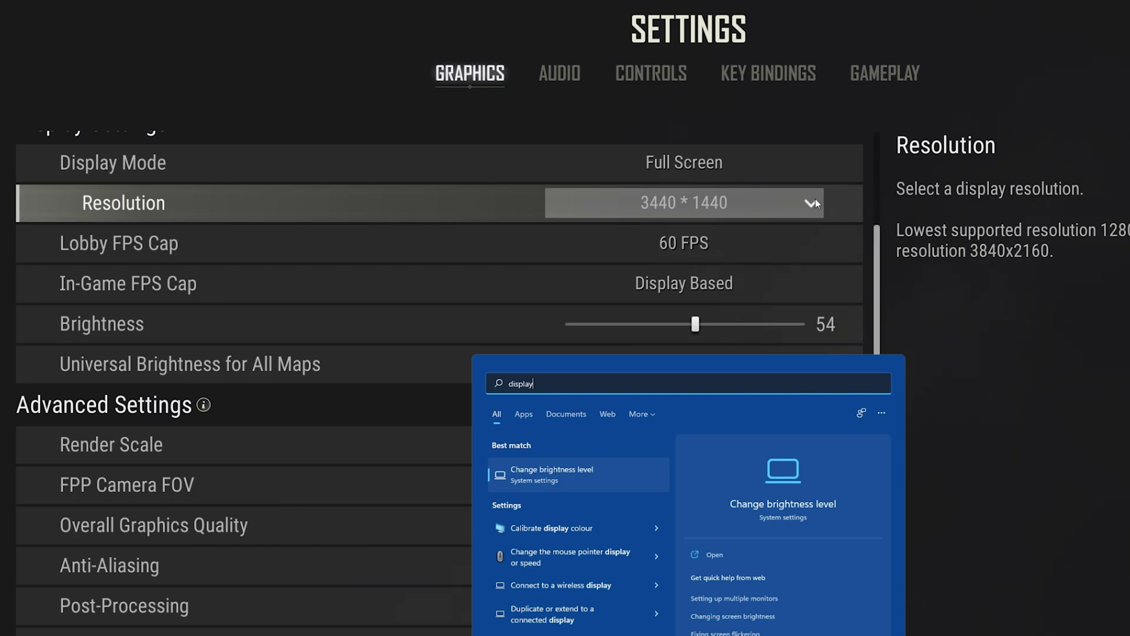
pyautogui.press('Return')
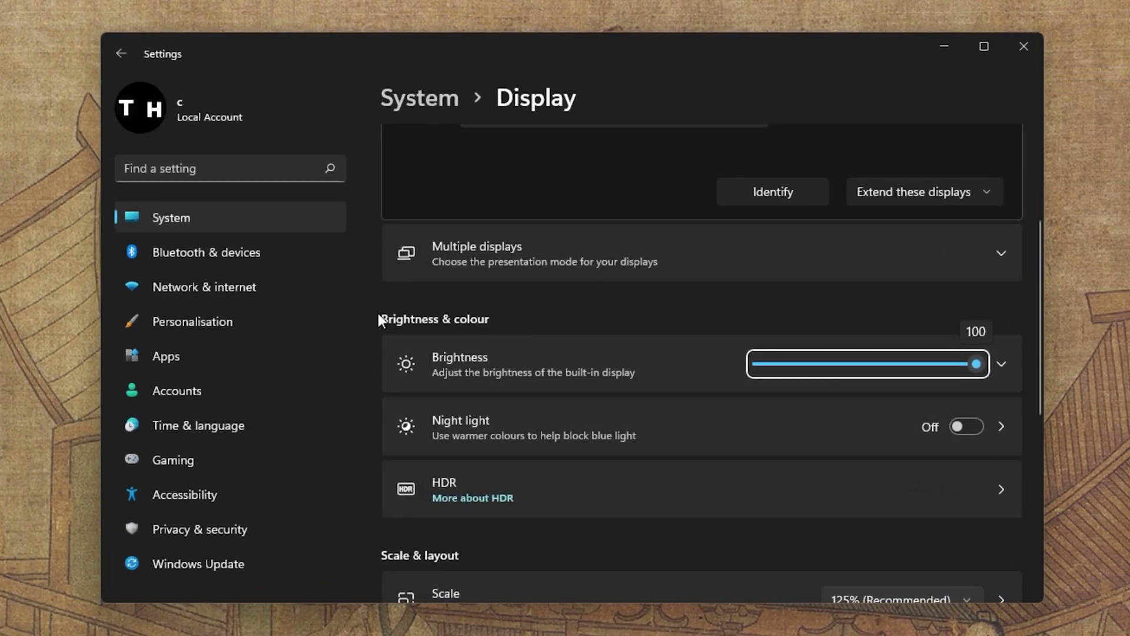
pyautogui.click(377, 318)
pyautogui.scroll(3, 374, 313)
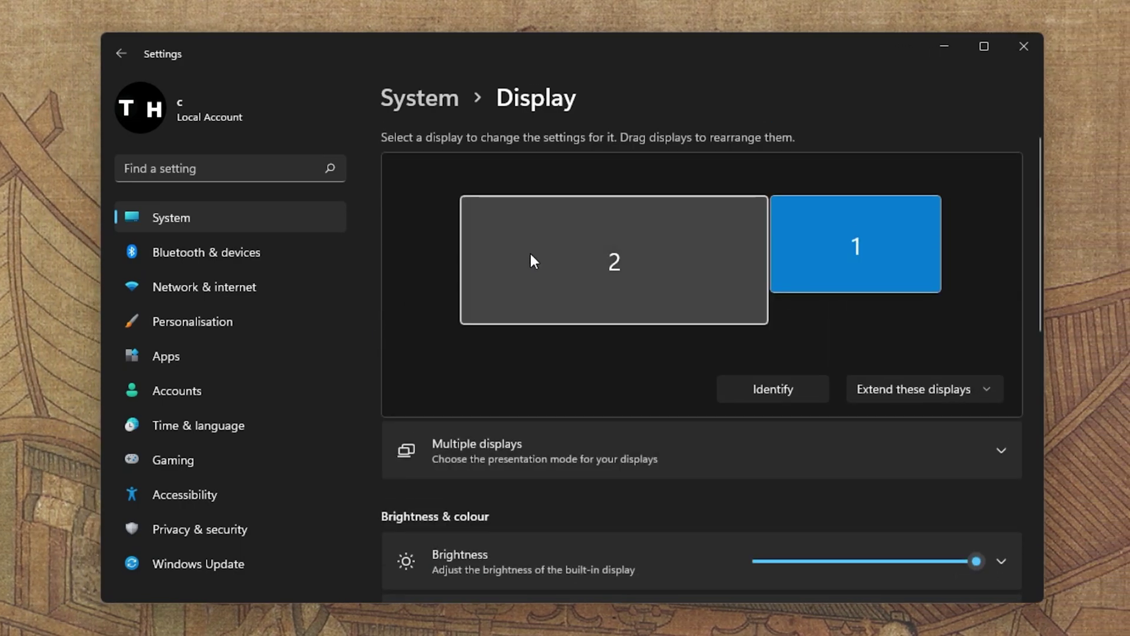
# Step: Select display 2 and review the display resolutions offered for it
pyautogui.click(458, 269)
pyautogui.scroll(-6, 367, 287)
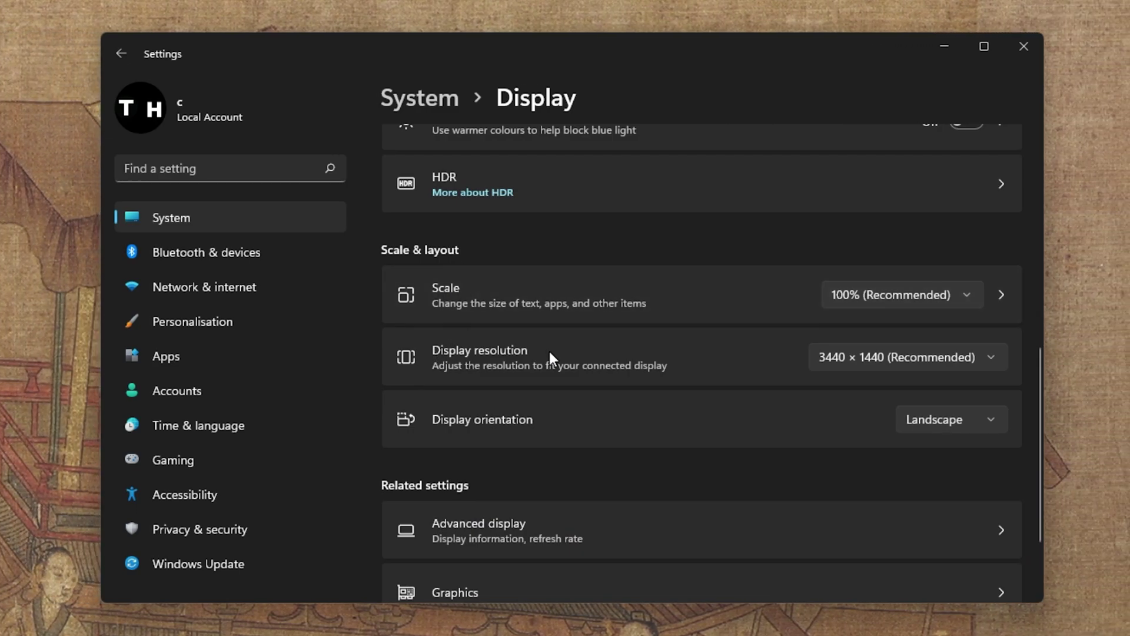
pyautogui.click(977, 360)
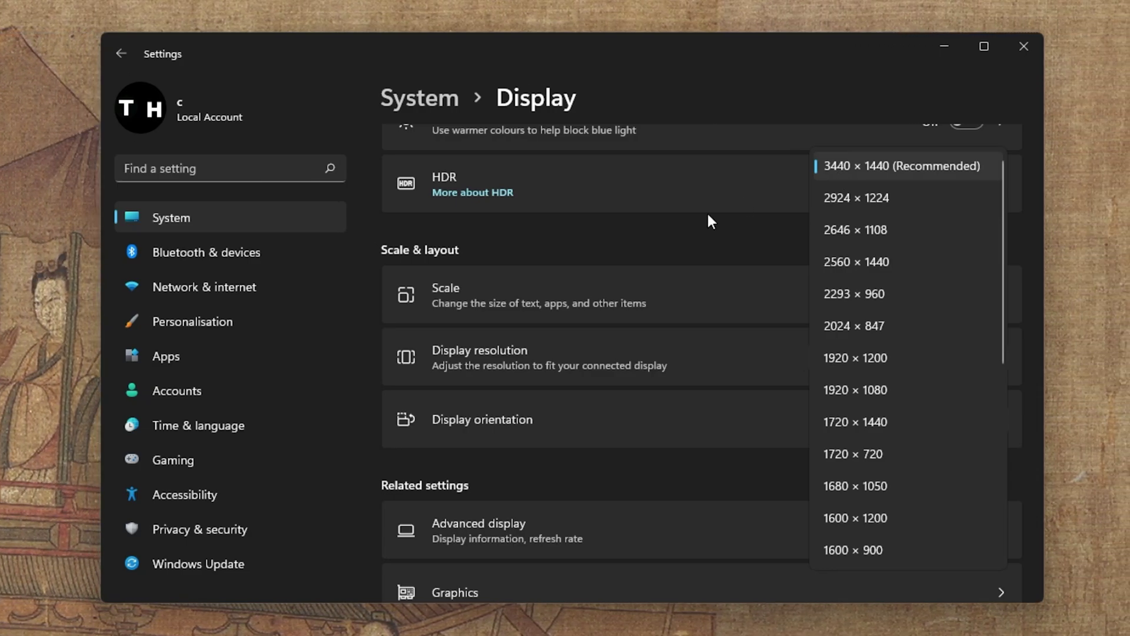
pyautogui.click(674, 235)
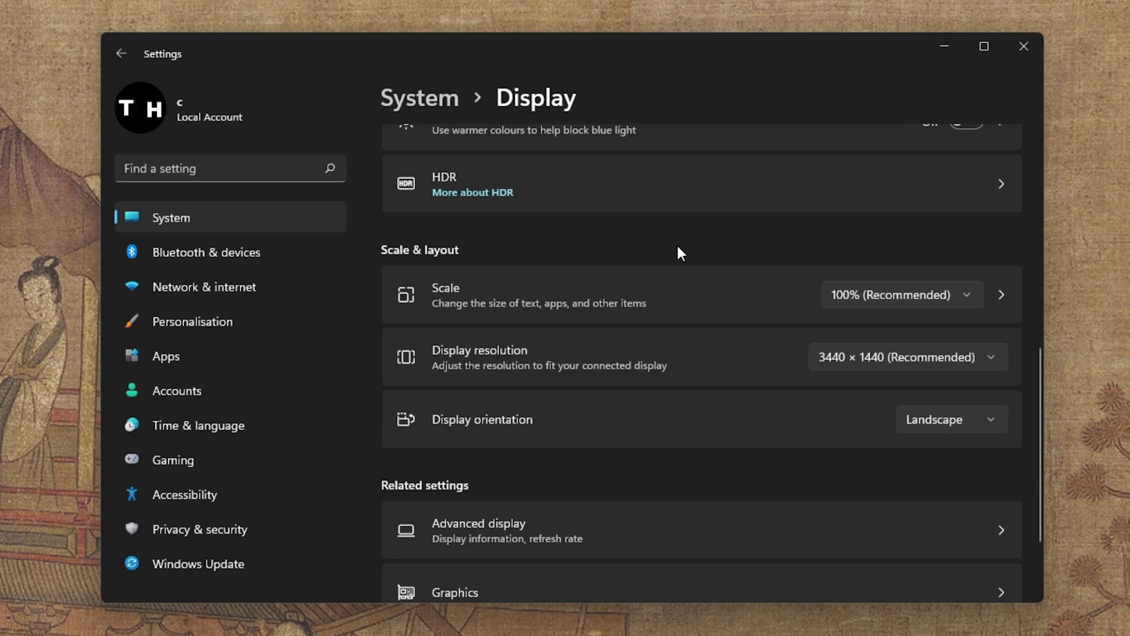
pyautogui.scroll(6, 677, 246)
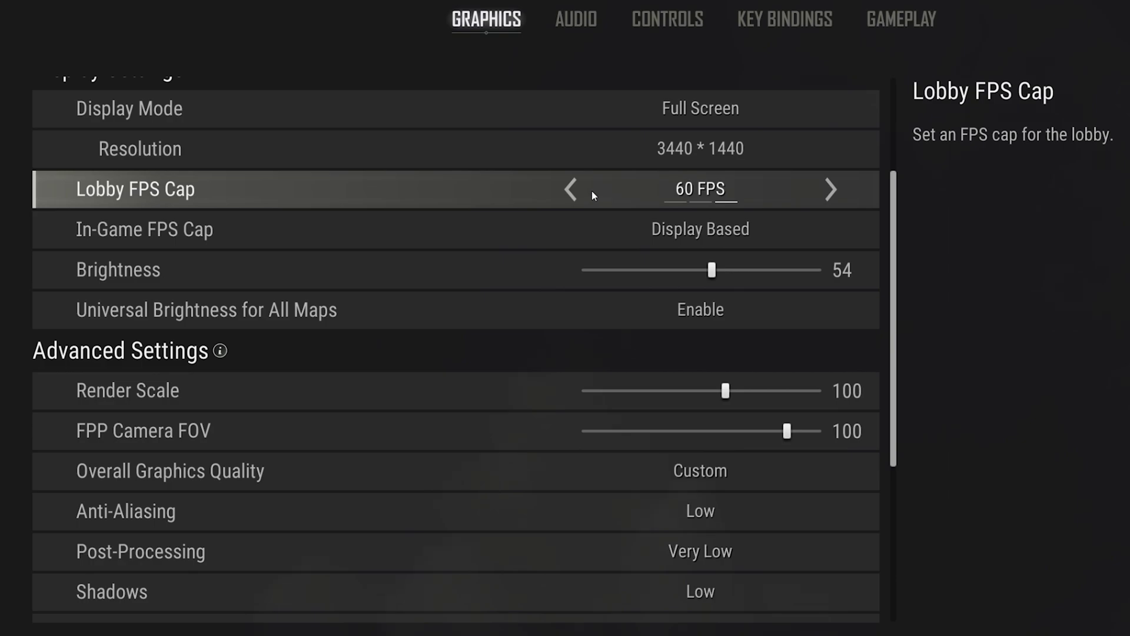
# Step: Back in the game's graphics settings, cycle through the Lobby and In-Game FPS Cap options, ending on 60 FPS and Display Based
pyautogui.click(570, 188)
pyautogui.click(570, 189)
pyautogui.click(570, 189)
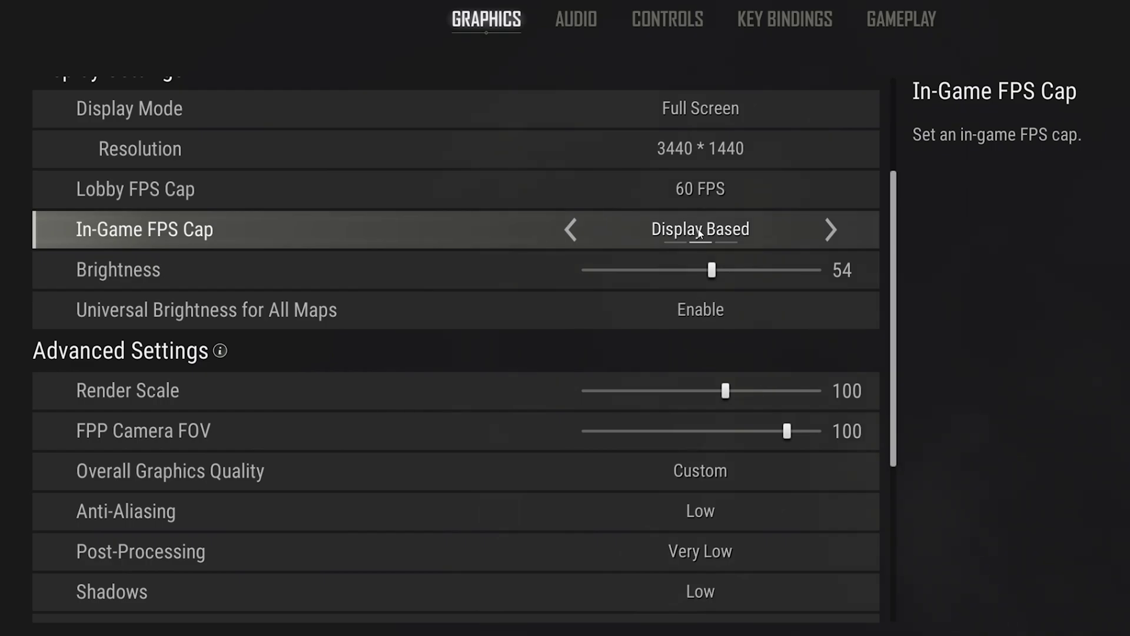
pyautogui.click(829, 231)
pyautogui.click(830, 231)
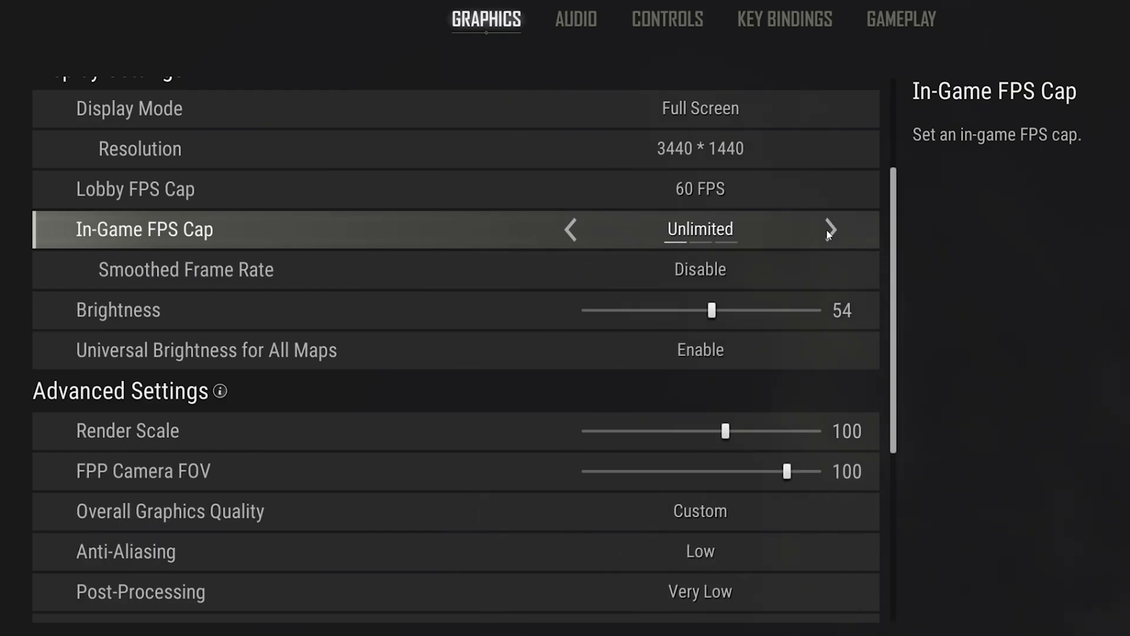
pyautogui.click(829, 231)
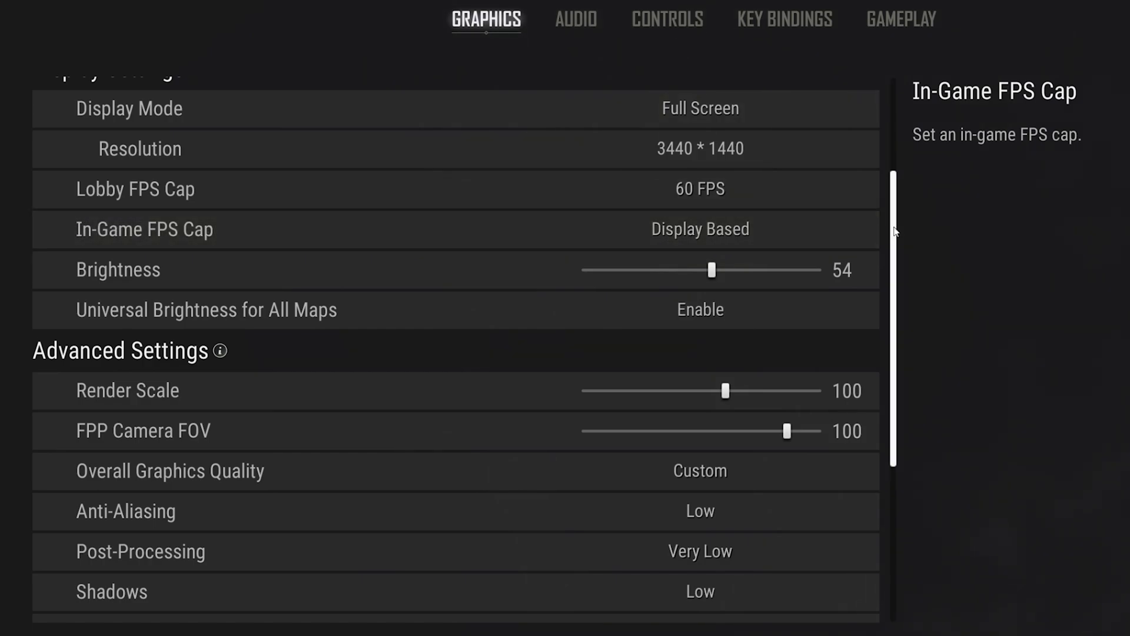
# Step: Disable Universal Brightness for All Maps to view the per-map brightness sliders, and enable it again
pyautogui.moveTo(897, 231); pyautogui.dragTo(902, 291)
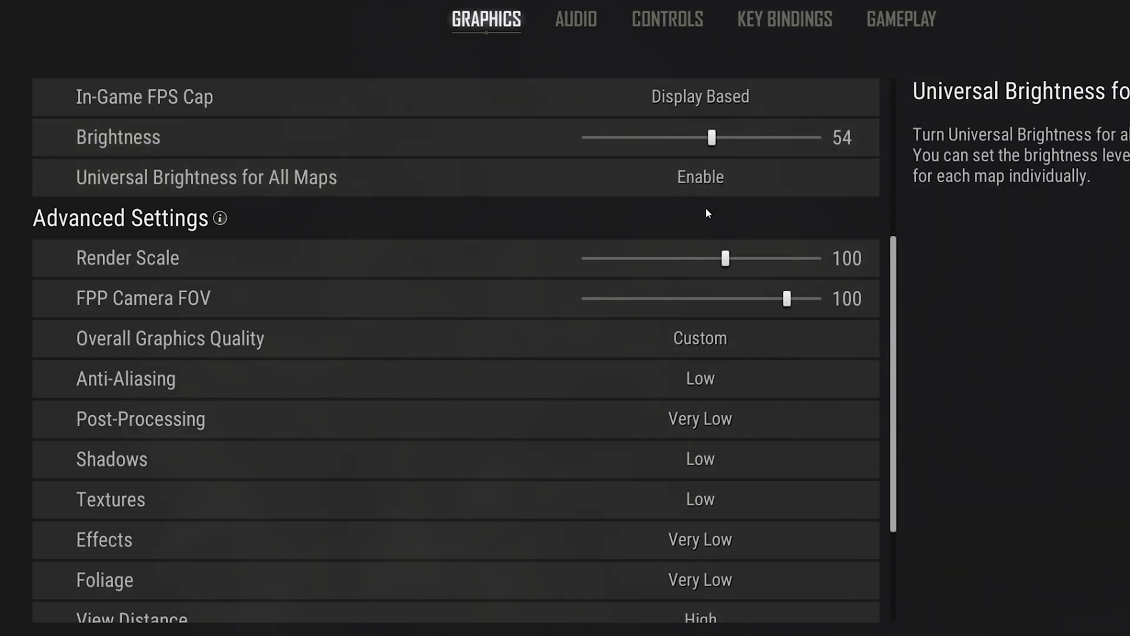
pyautogui.click(828, 179)
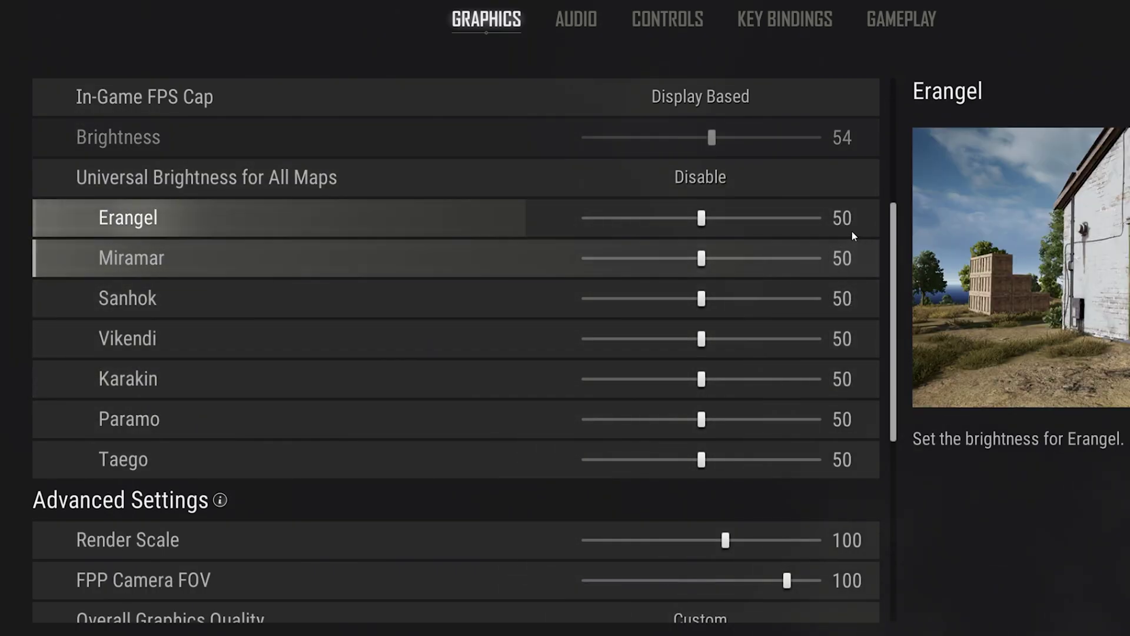
pyautogui.click(831, 176)
# Step: Set the Render Scale to 95 in the advanced graphics settings
pyautogui.moveTo(893, 255); pyautogui.dragTo(895, 317)
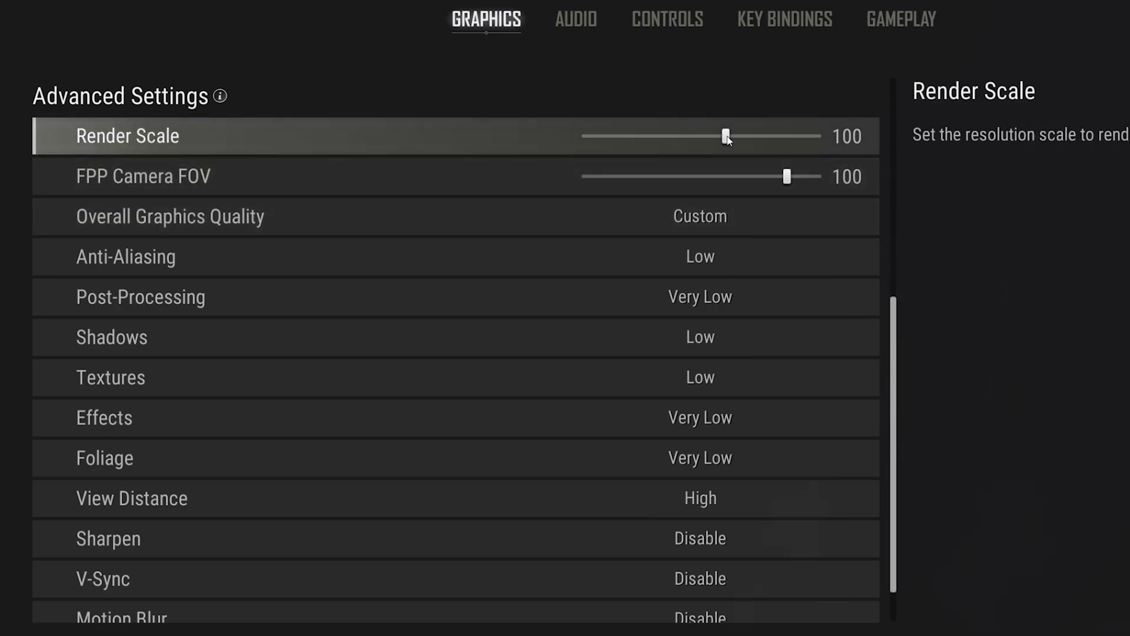
pyautogui.press('Left')
pyautogui.press('Left')
pyautogui.press('Left')
pyautogui.press('Left')
pyautogui.press('Left')
pyautogui.click(857, 136)
pyautogui.click(857, 137)
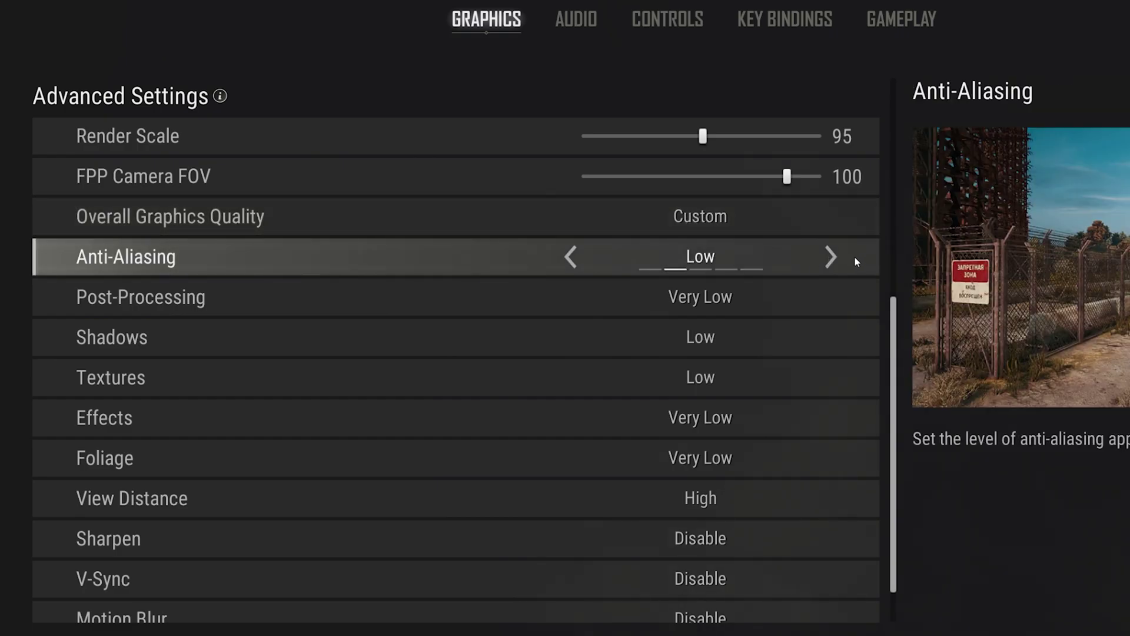
# Step: Set Anti-Aliasing to Very Low, Post-Processing to Low and Shadows to Very Low
pyautogui.click(572, 258)
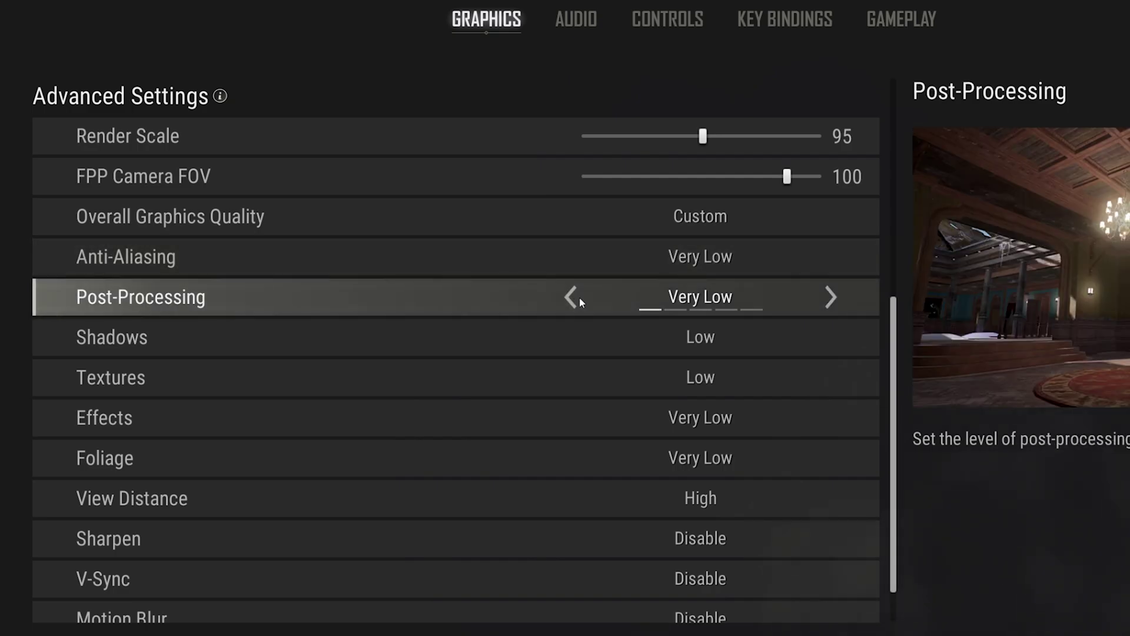
pyautogui.click(831, 296)
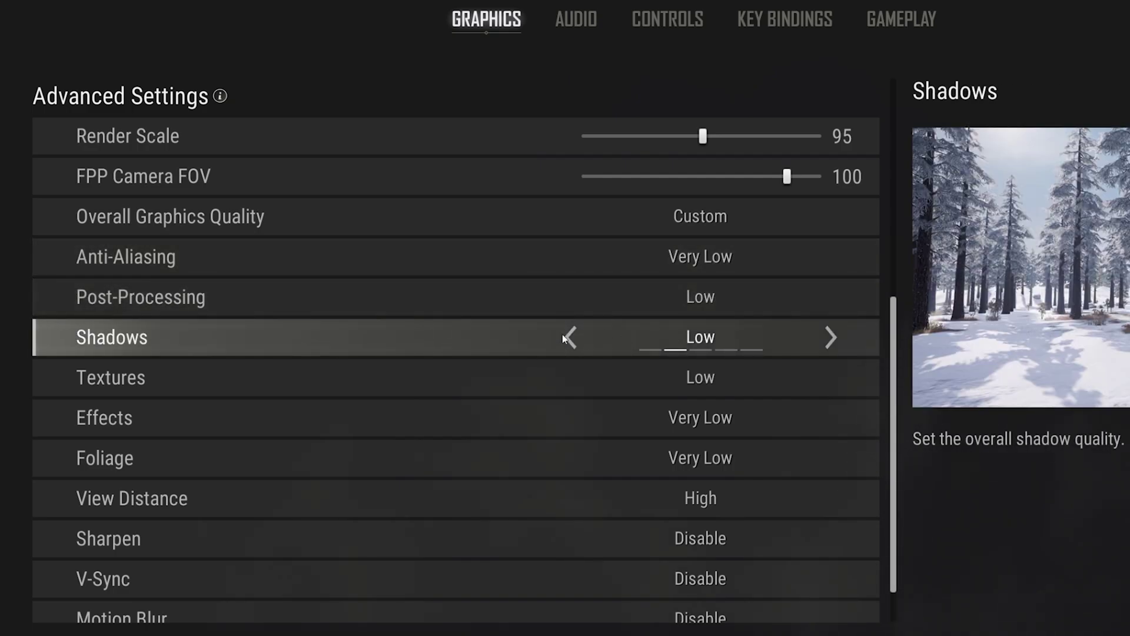
pyautogui.click(570, 336)
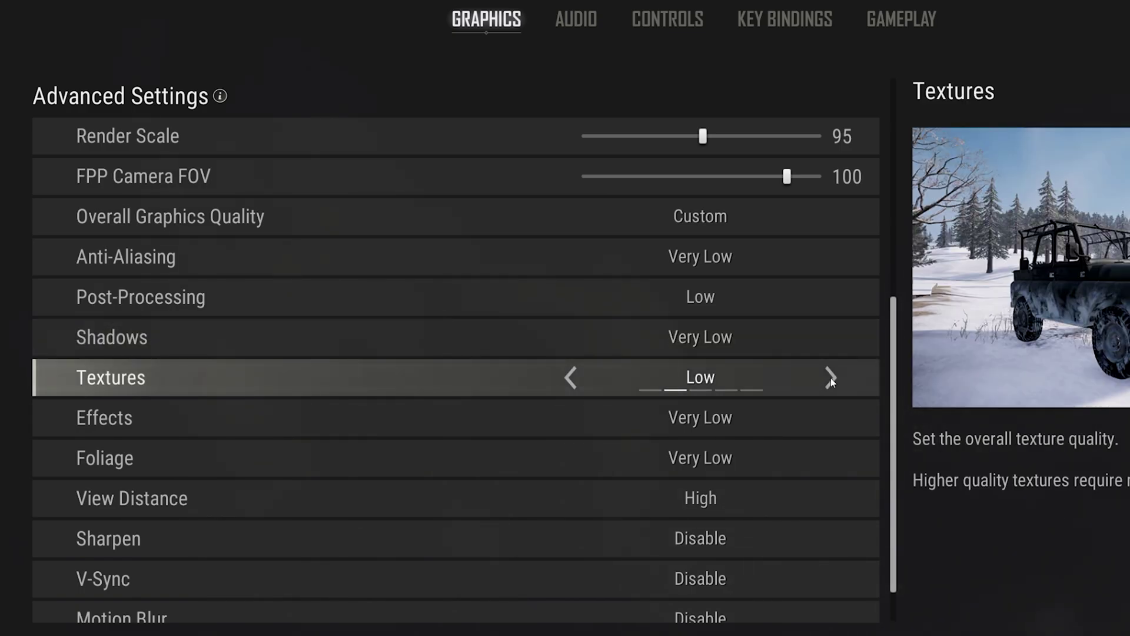
# Step: Set Textures to Medium and Effects to Low, and apply the graphics changes
pyautogui.click(830, 377)
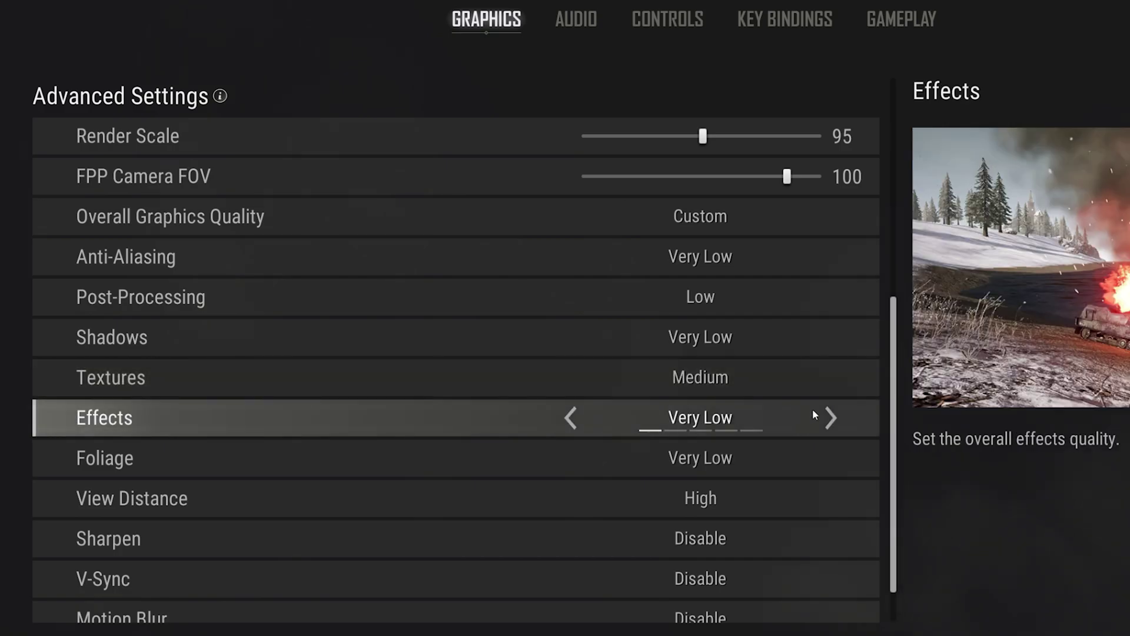
pyautogui.click(831, 417)
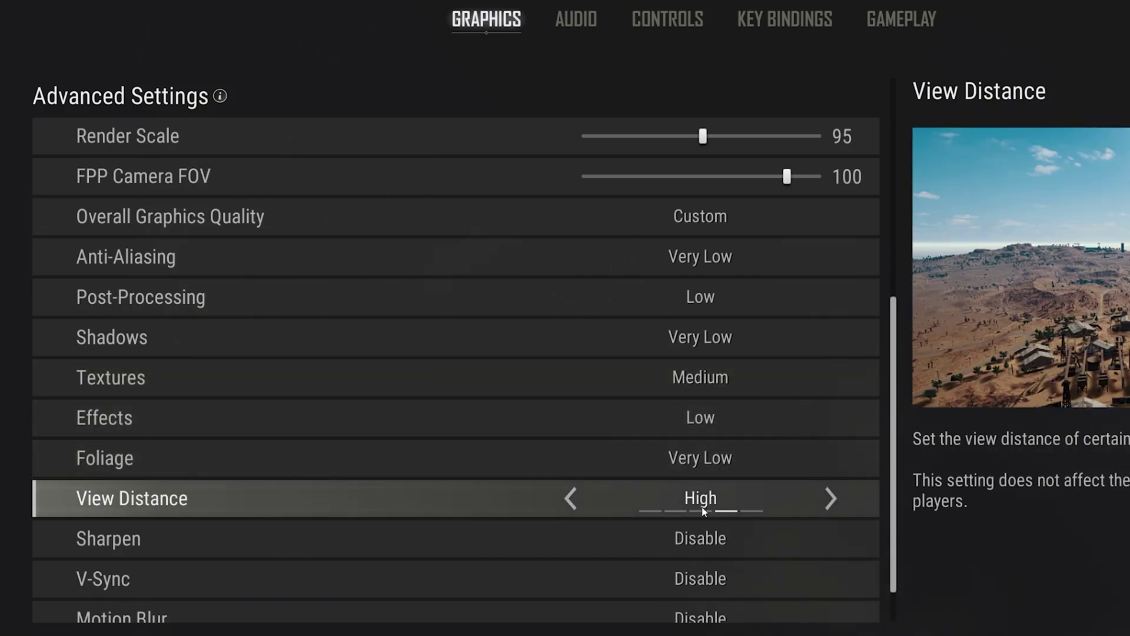
pyautogui.scroll(-1, 894, 489)
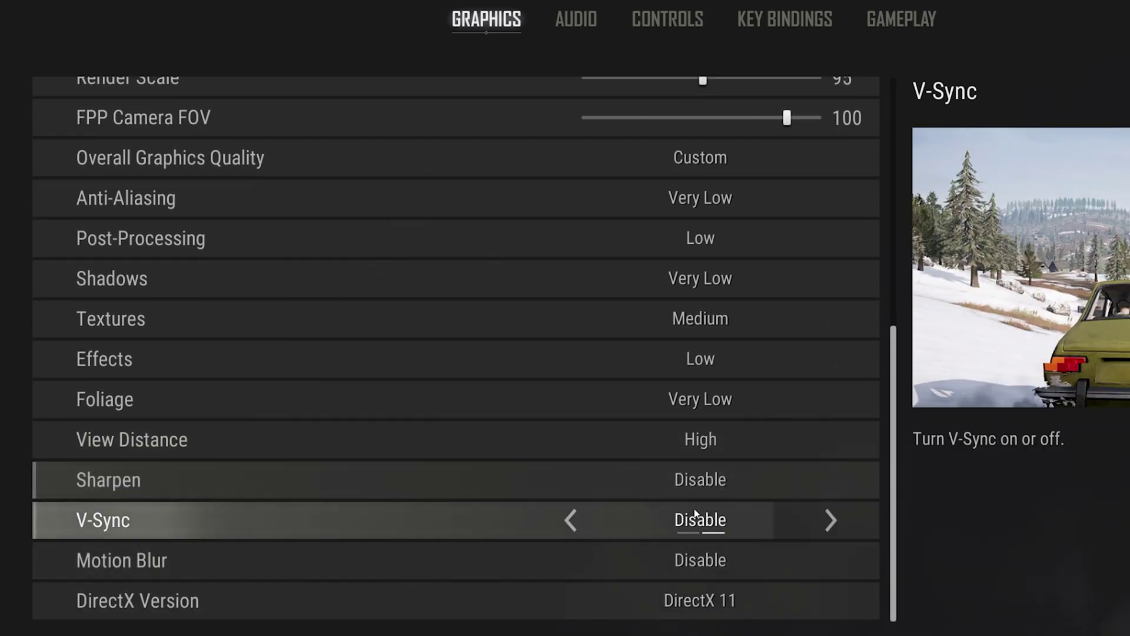
pyautogui.scroll(-2, 686, 518)
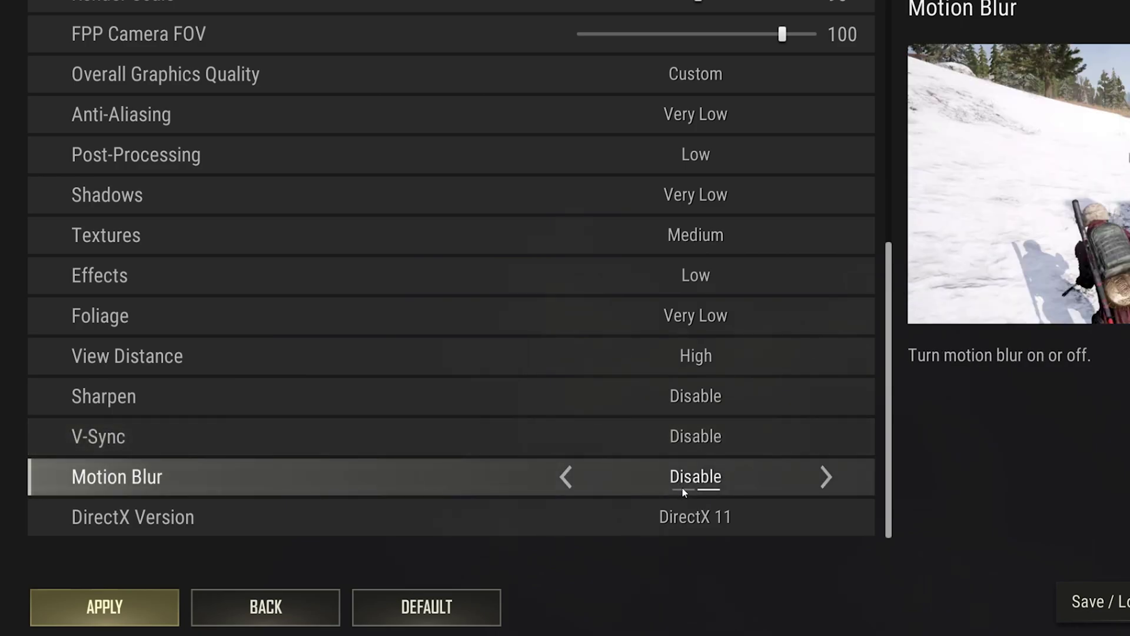
pyautogui.click(147, 595)
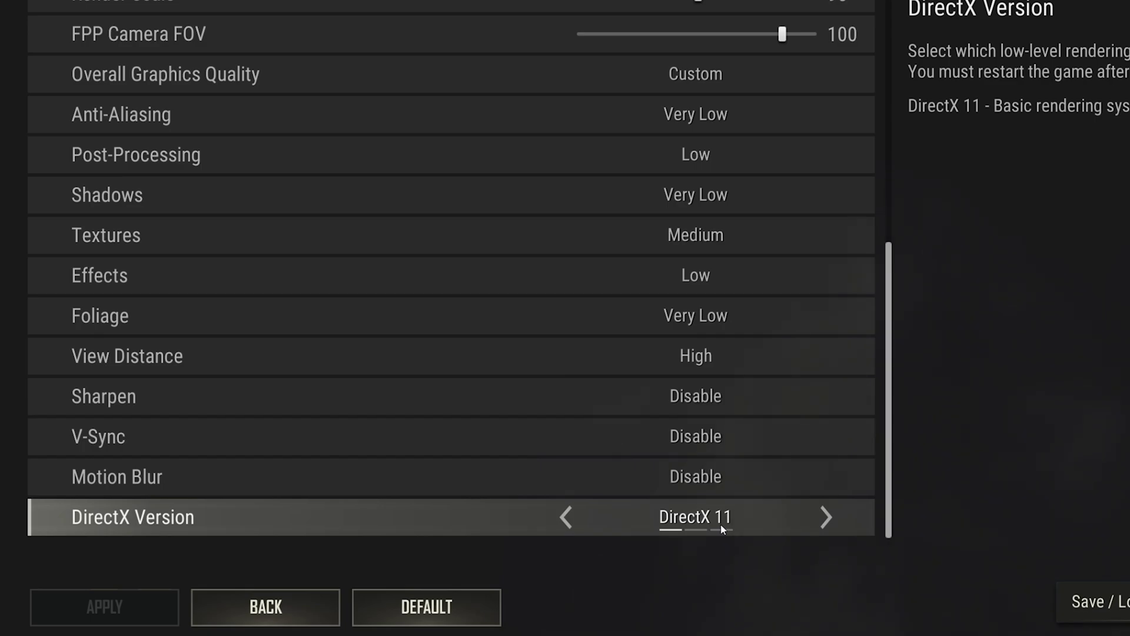
# Step: Try DirectX 12 as the DirectX Version and switch back to DirectX 11
pyautogui.click(825, 520)
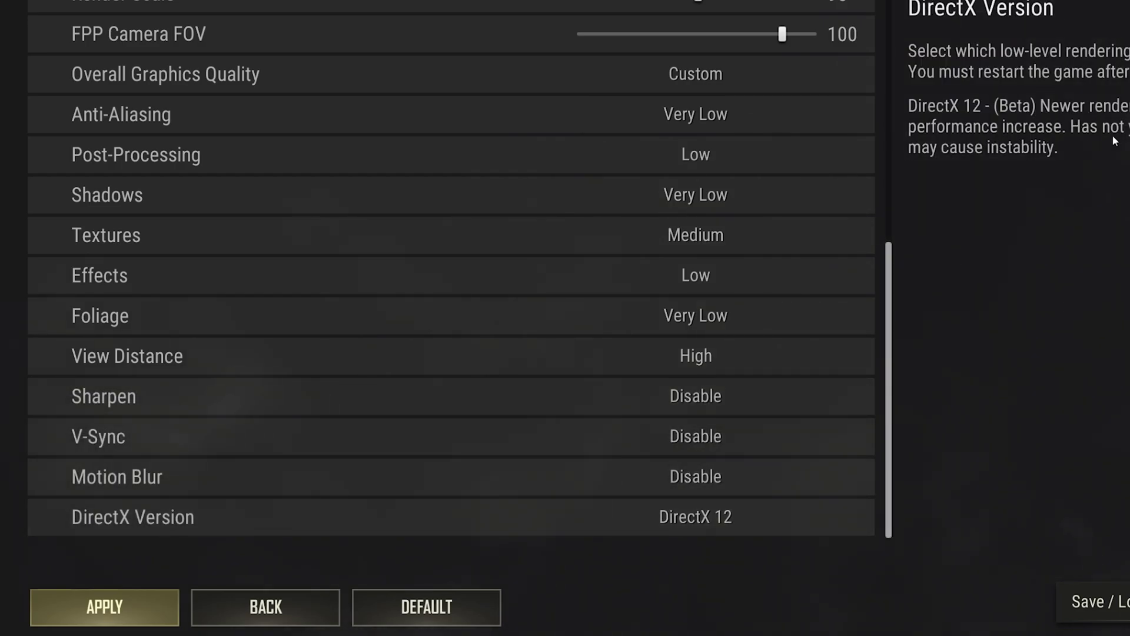
pyautogui.click(567, 516)
pyautogui.click(566, 515)
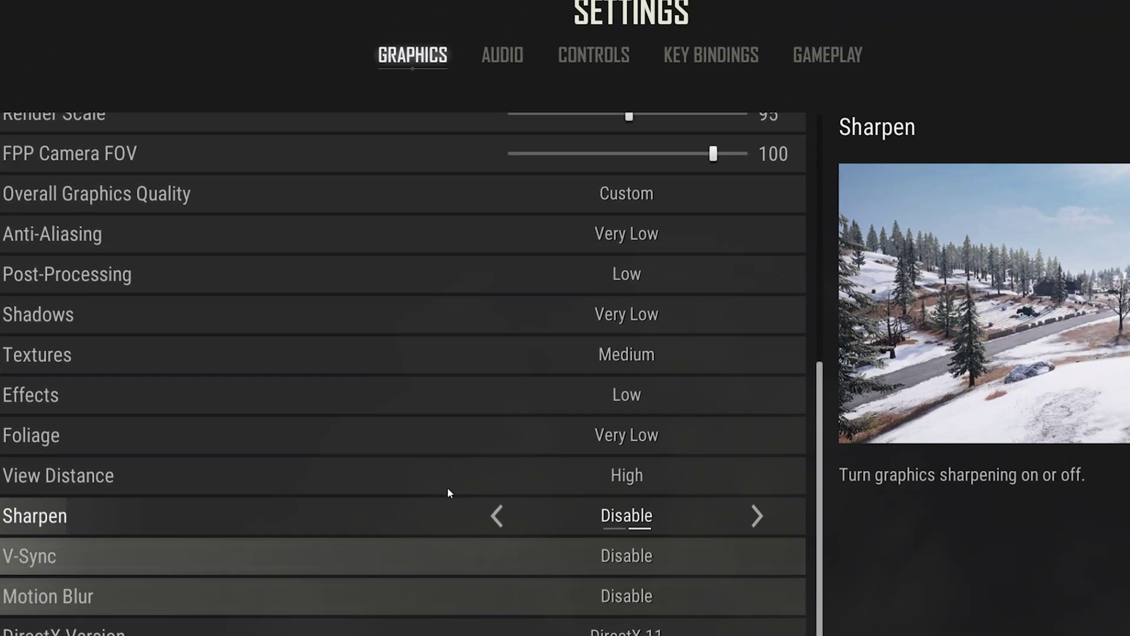
# Step: Review the gameplay settings through to the end of the list
pyautogui.click(824, 56)
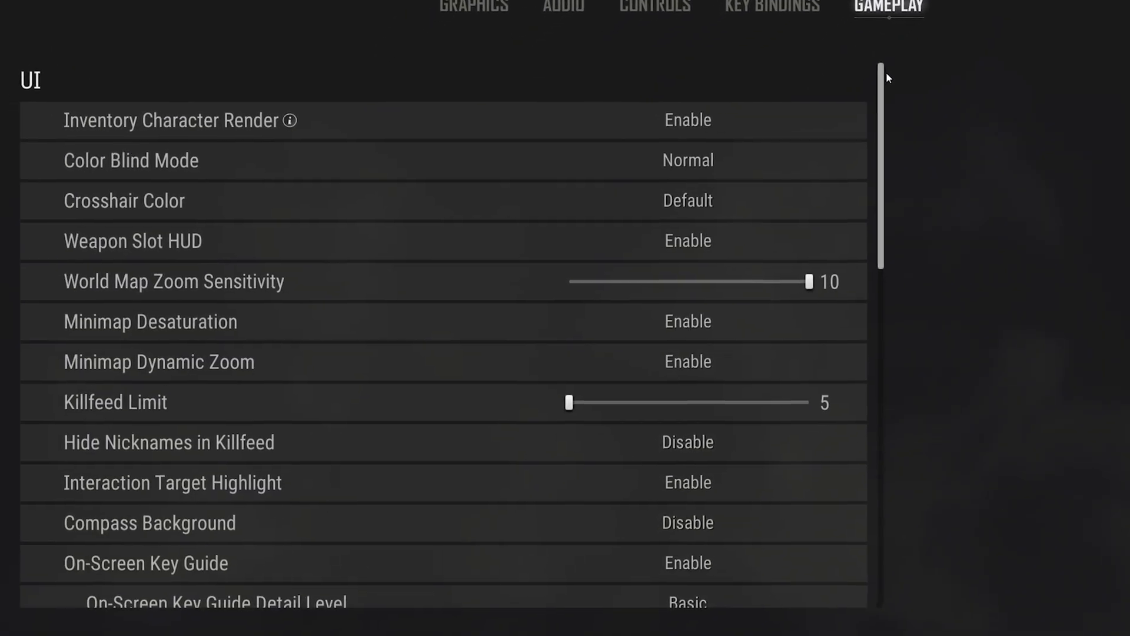
pyautogui.moveTo(885, 81); pyautogui.dragTo(885, 521)
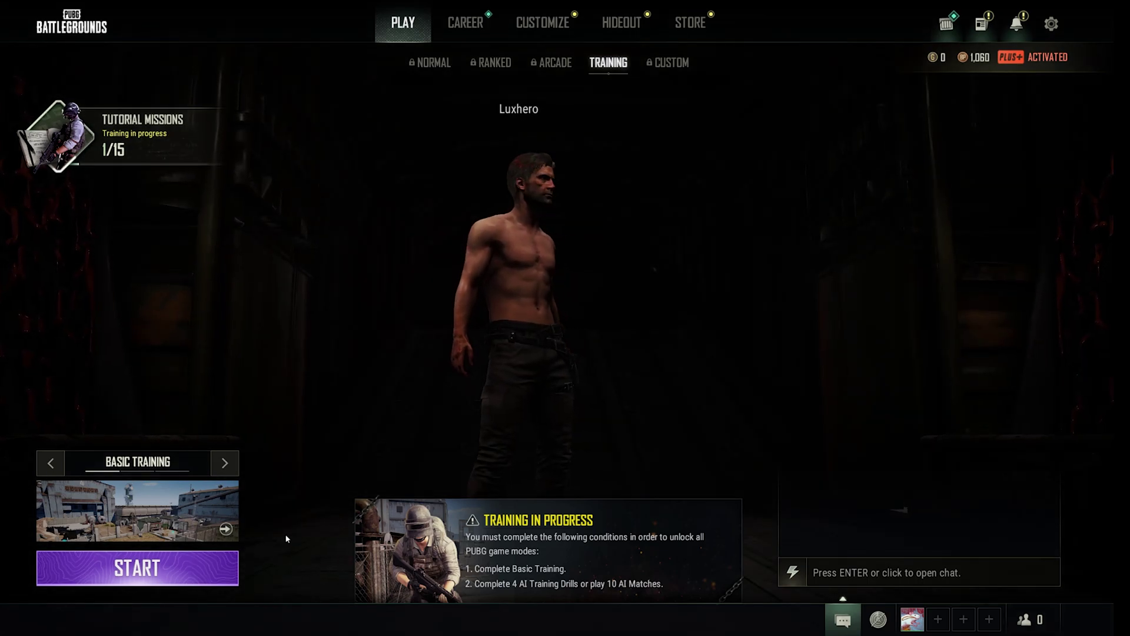
# Step: Exit the game to the desktop and confirm the exit
pyautogui.press('Escape')
pyautogui.click(58, 424)
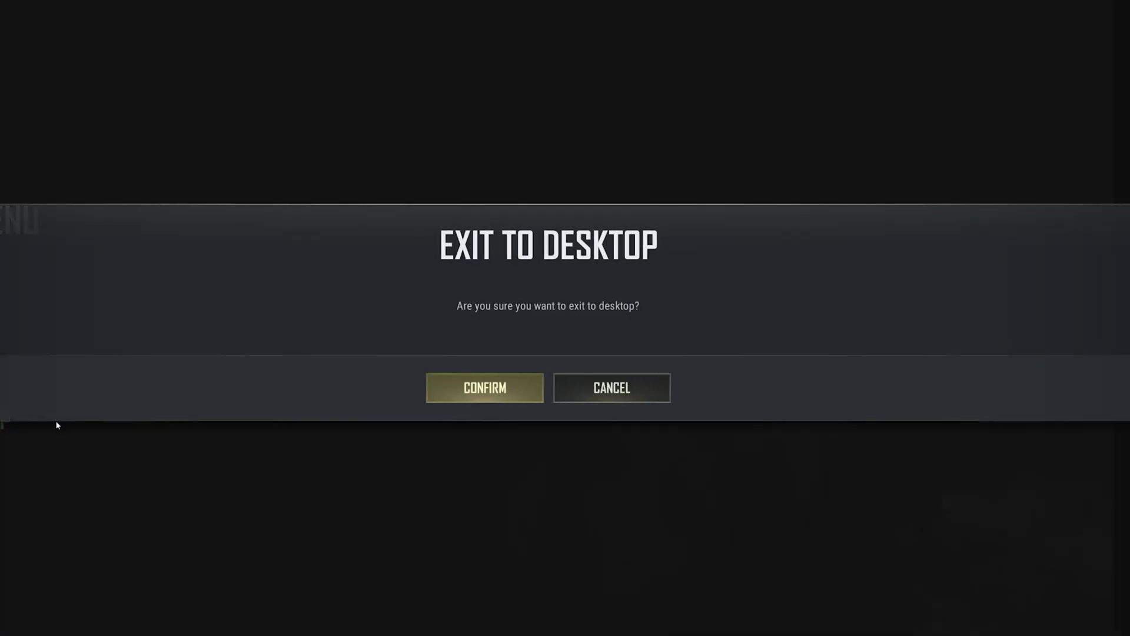
pyautogui.click(471, 387)
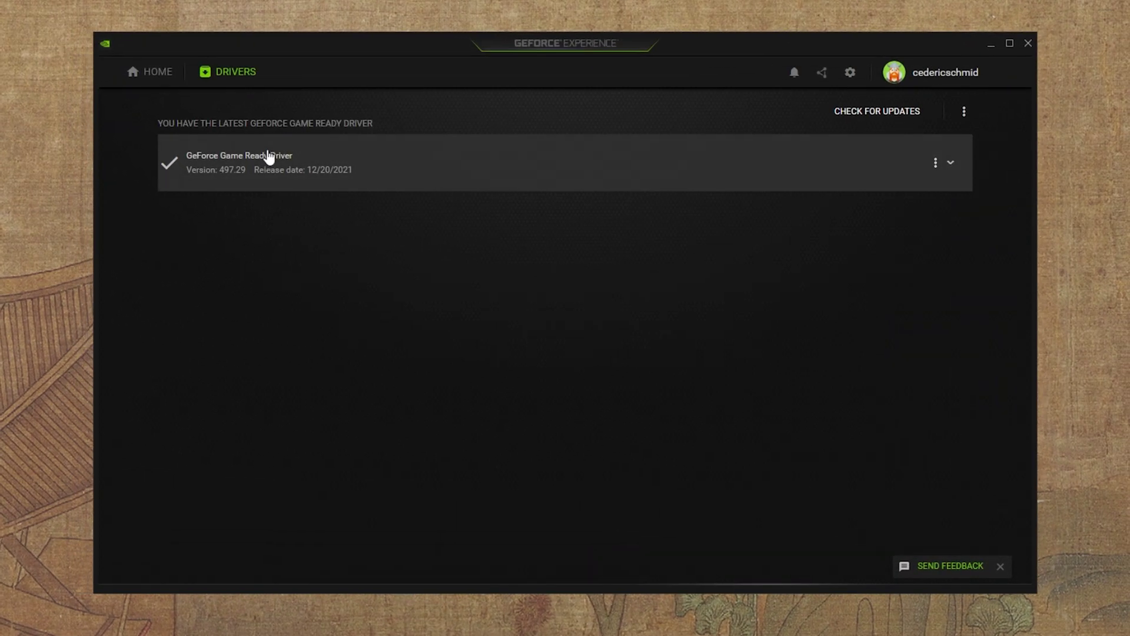
# Step: In GeForce Experience, look through the game library and the Game Ready Driver page, including the driver's reinstall option
pyautogui.click(168, 80)
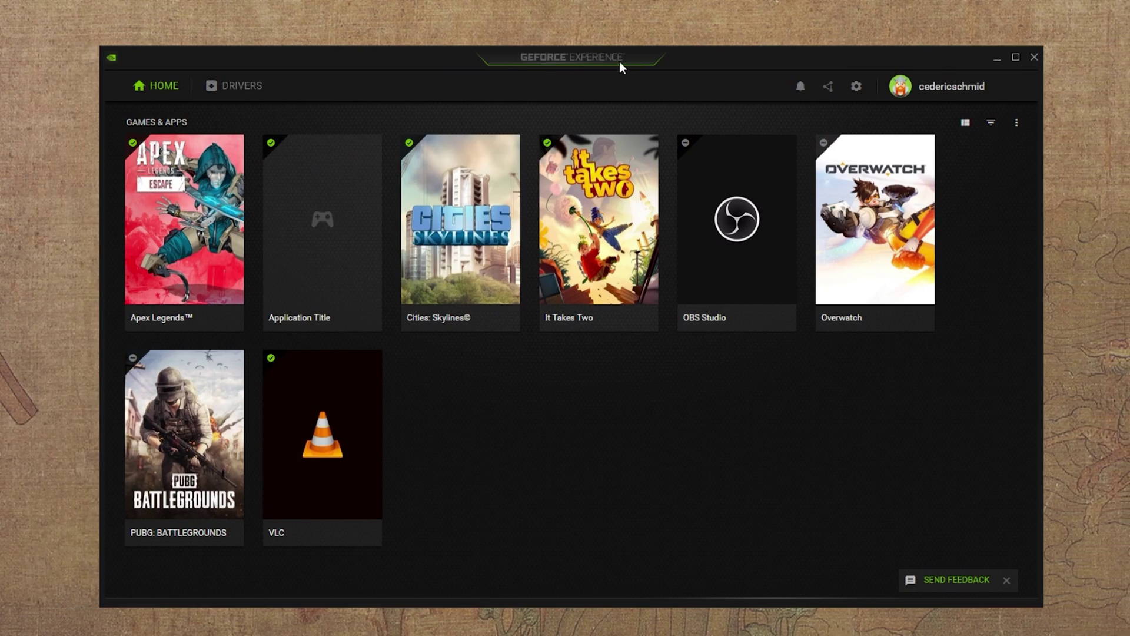
pyautogui.click(255, 89)
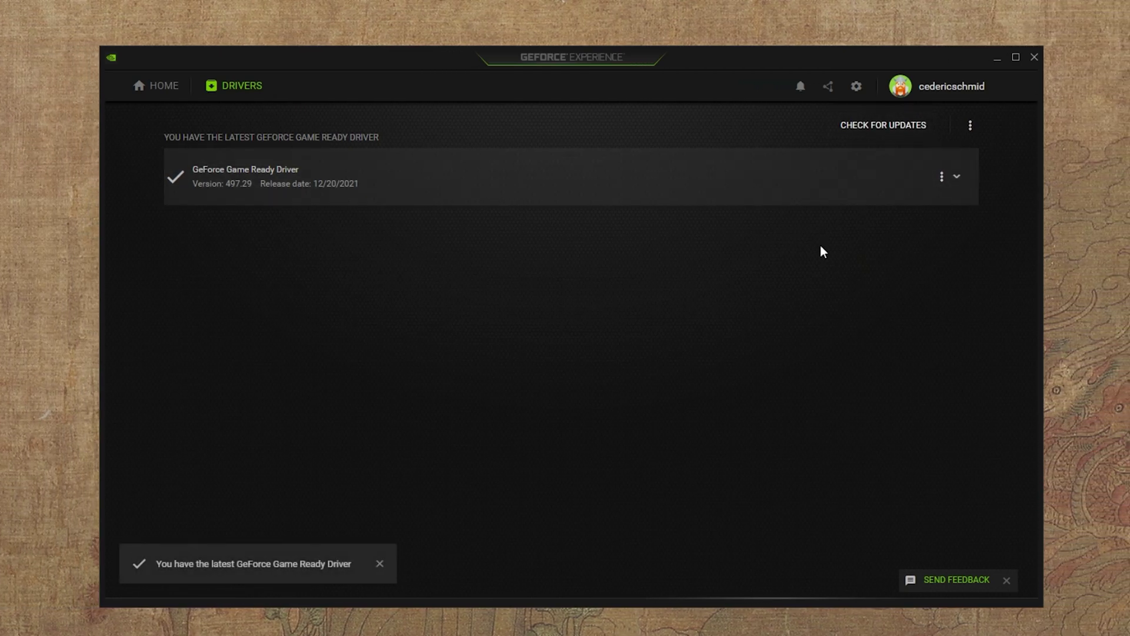
pyautogui.click(942, 176)
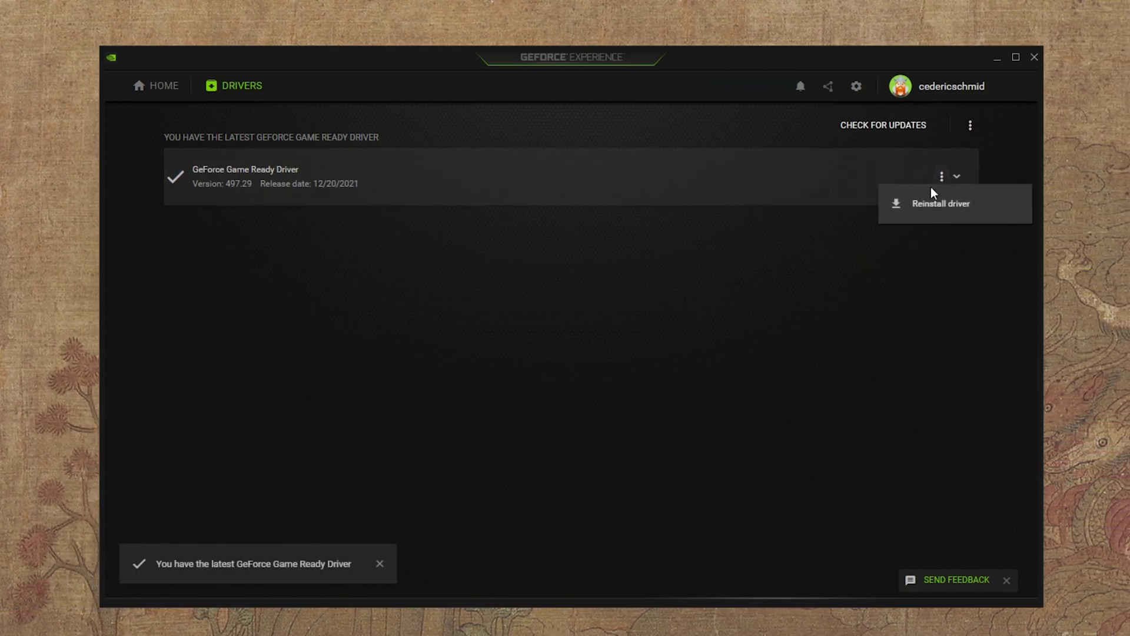
pyautogui.click(896, 252)
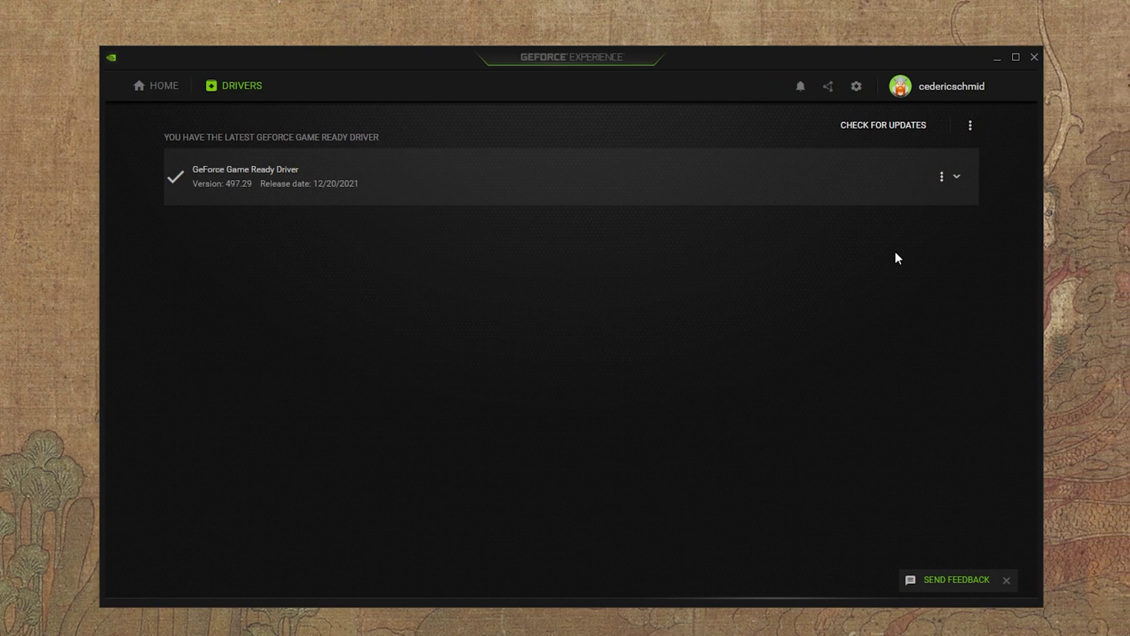
# Step: Open the GeForce Experience general settings and find the Image Scaling section
pyautogui.click(856, 87)
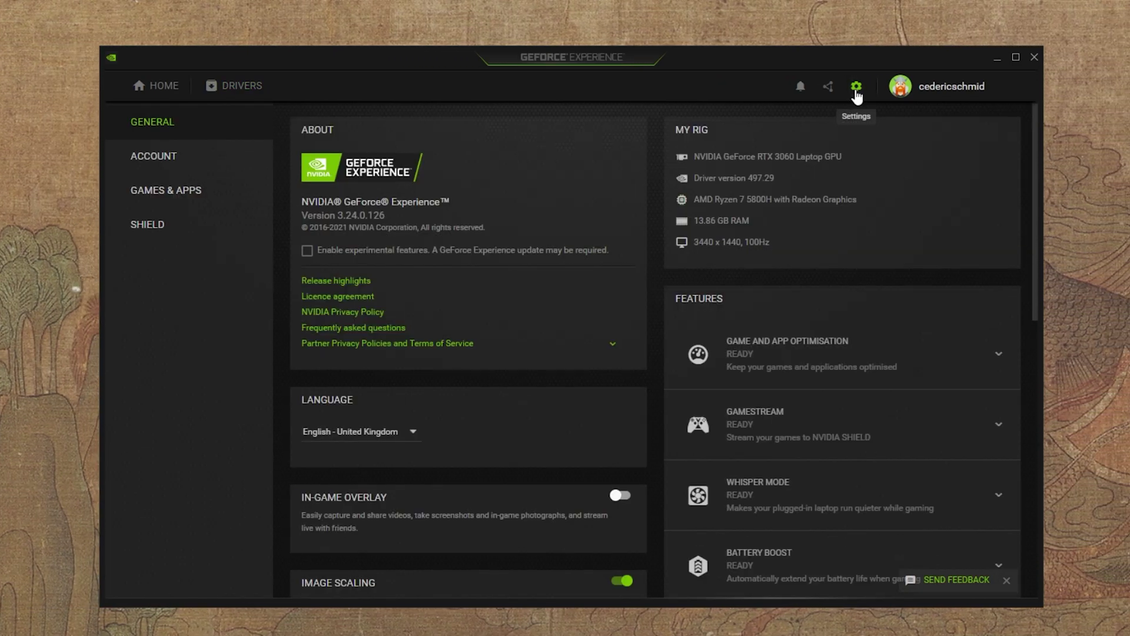
pyautogui.moveTo(1036, 117); pyautogui.dragTo(1020, 309)
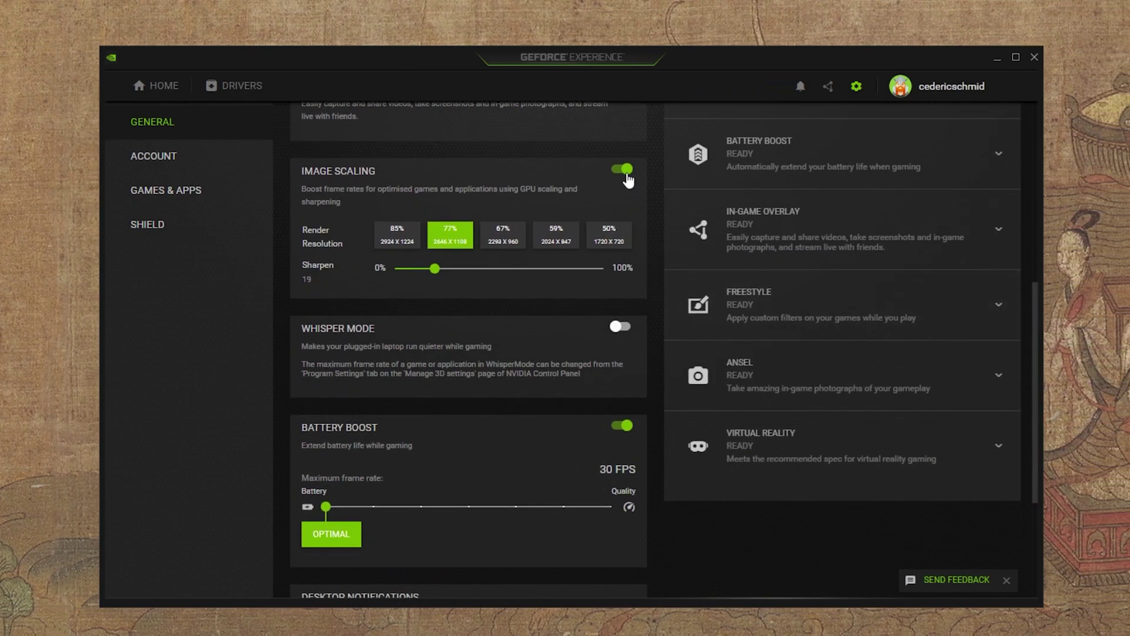